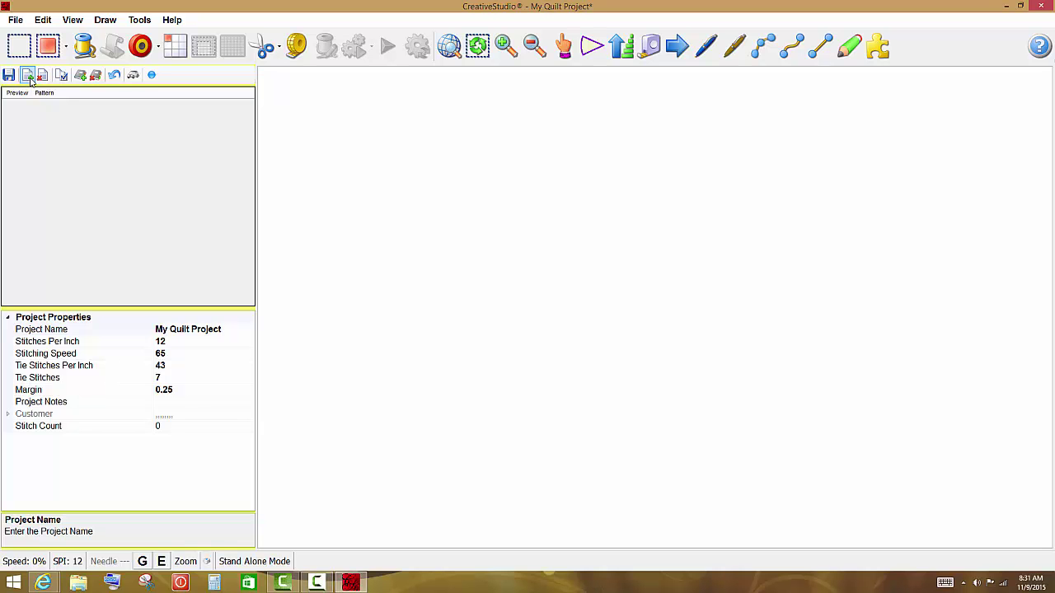
In the Open Pattern dialog, browse to new statler > Patterns Statler Stitcher DXF.
{"action": "left_click", "coordinate": [29, 76]}
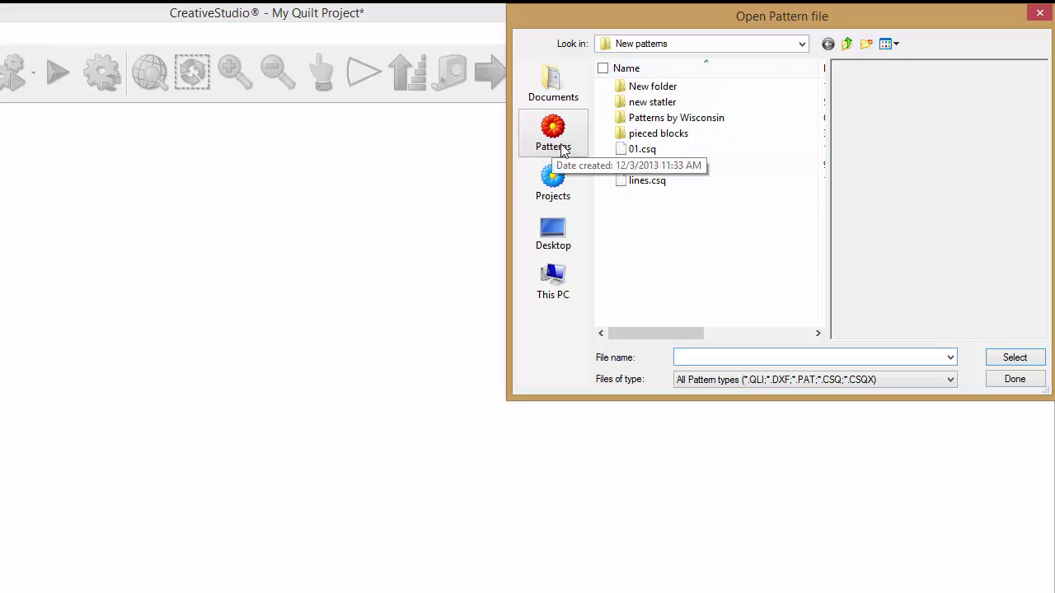
{"action": "double_click", "coordinate": [670, 102]}
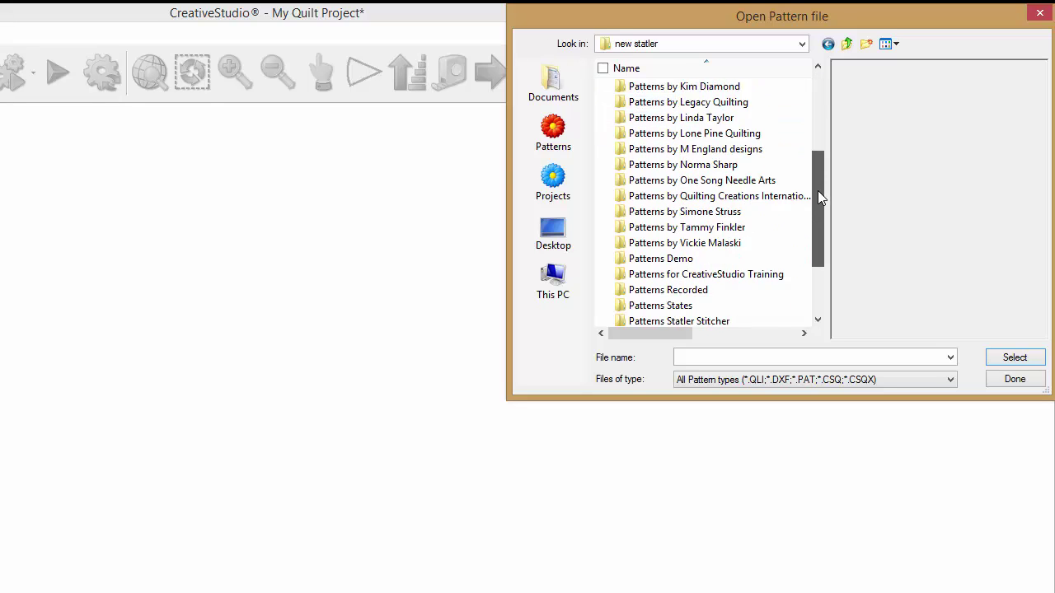
{"action": "left_click_drag", "start_coordinate": [819, 112], "coordinate": [818, 224]}
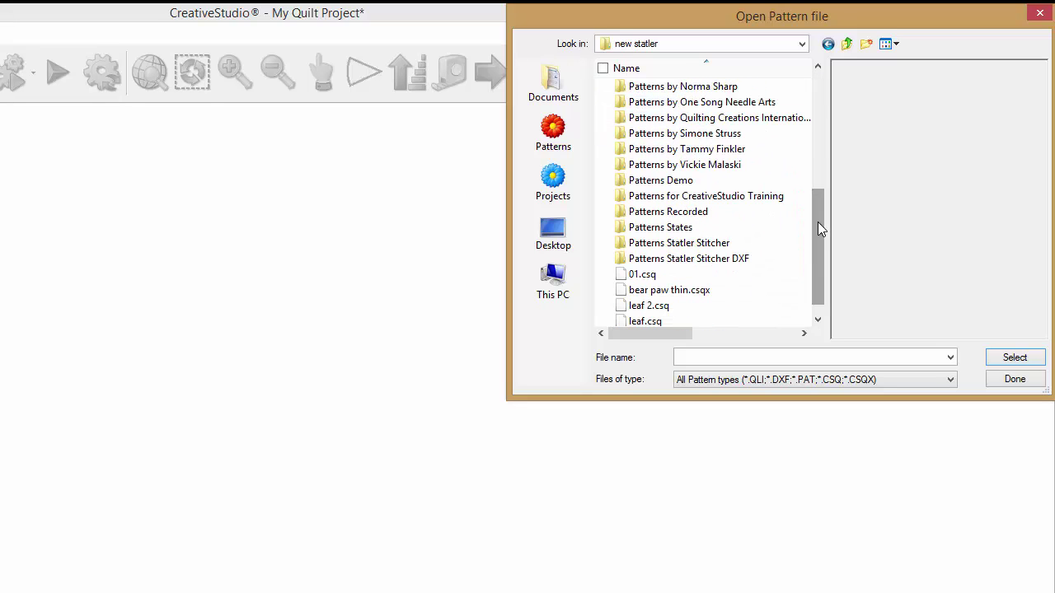
{"action": "double_click", "coordinate": [722, 262]}
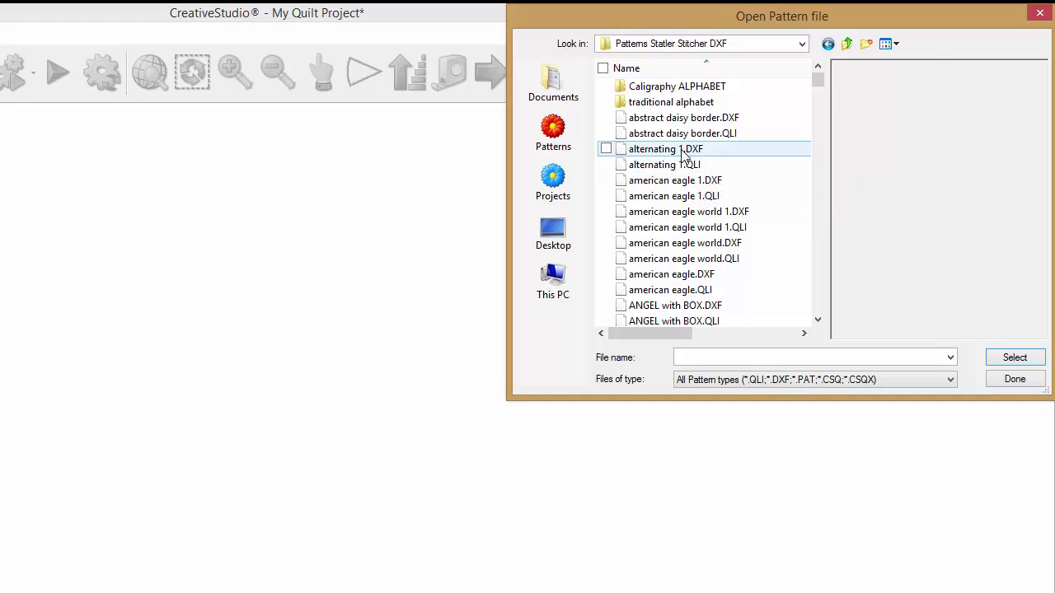
Preview alternating 1.DXF and alternating 1.QLI, then settle on american eagle 1.DXF.
{"action": "left_click", "coordinate": [670, 153]}
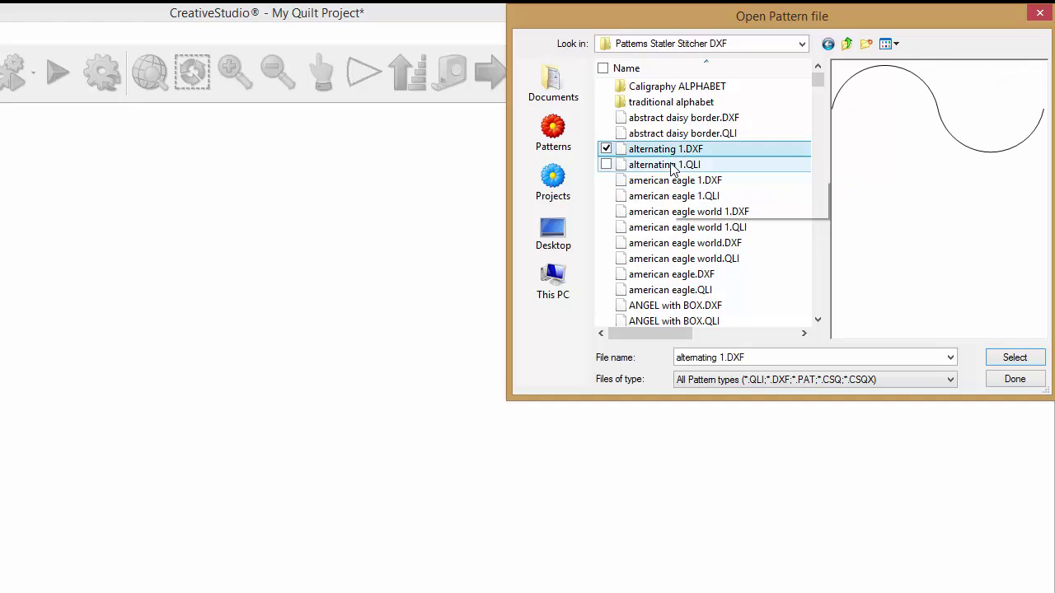
{"action": "left_click", "coordinate": [672, 166]}
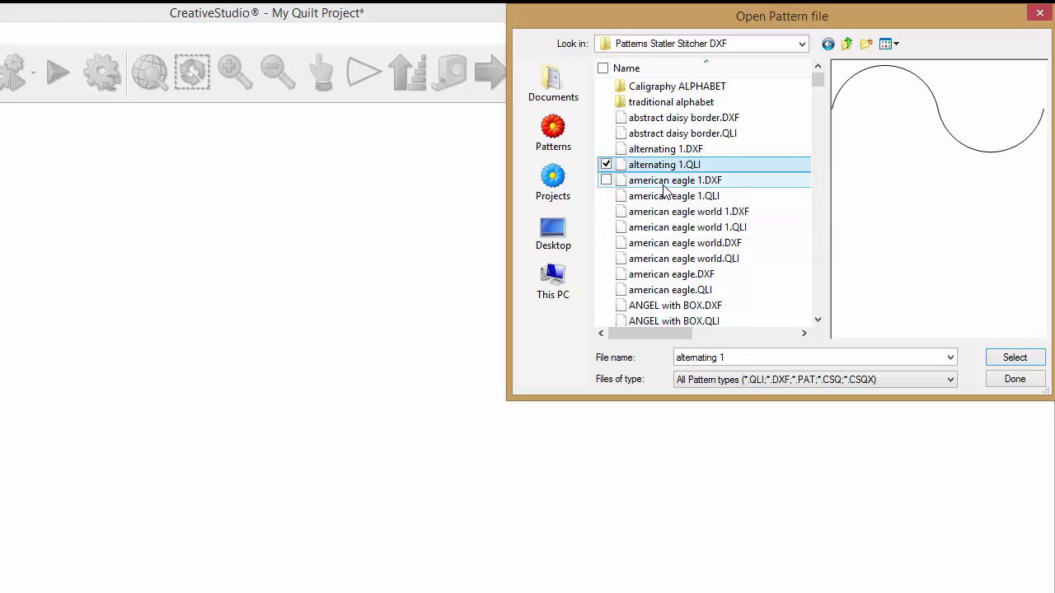
{"action": "left_click", "coordinate": [666, 183]}
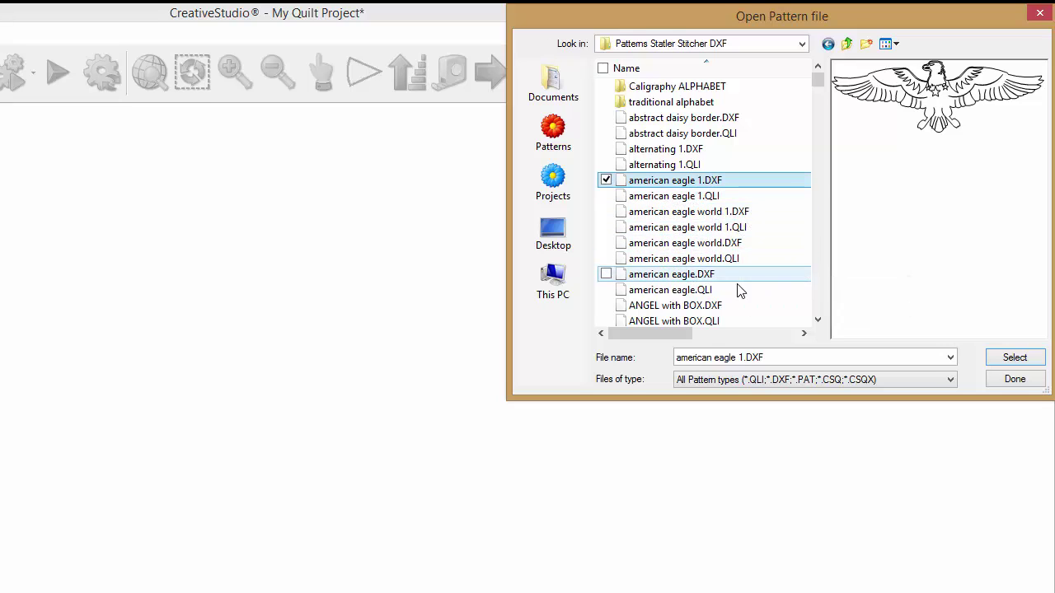
Shift-select the american eagle files through american eagle.QLI and add them to the pattern list.
{"action": "key", "text": "shift"}
{"action": "left_click", "coordinate": [683, 296], "text": "shift"}
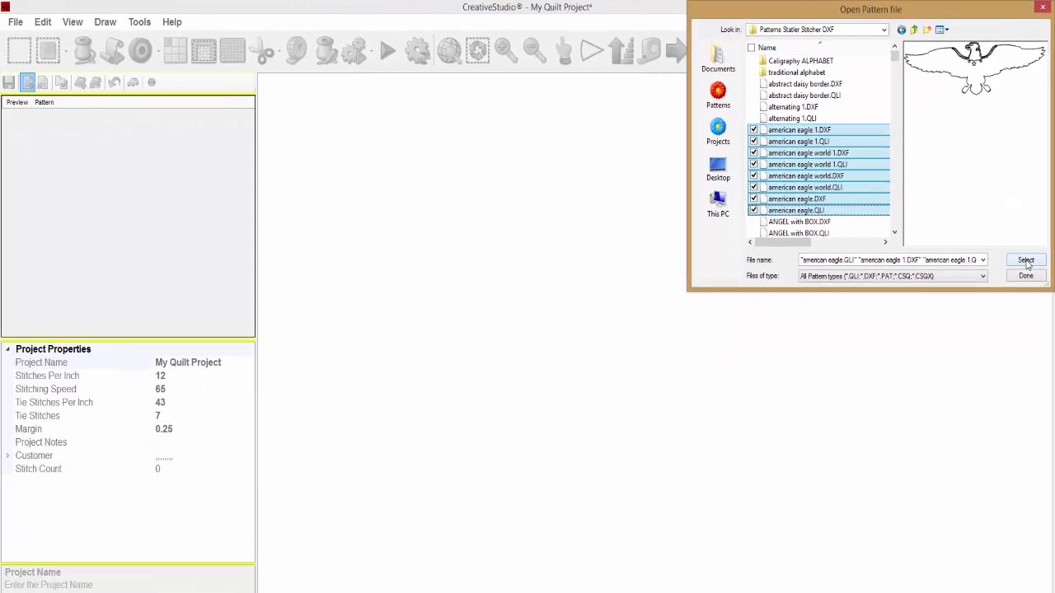
{"action": "left_click", "coordinate": [1026, 261]}
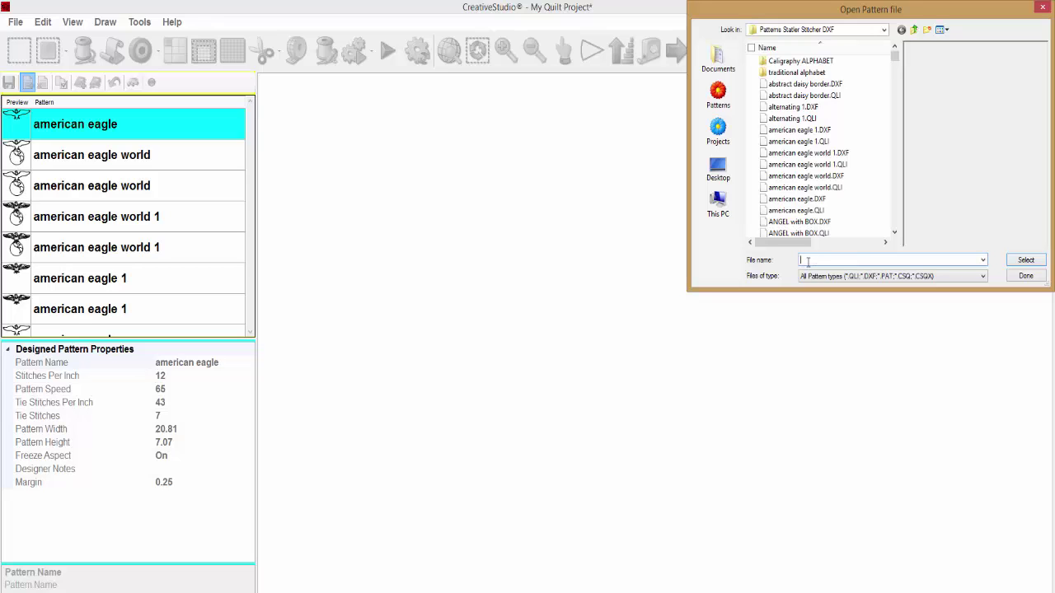
Pick geometric border 4.DXF from the File name suggestions, then reselect american eagle 1.DXF.
{"action": "type", "text": "g"}
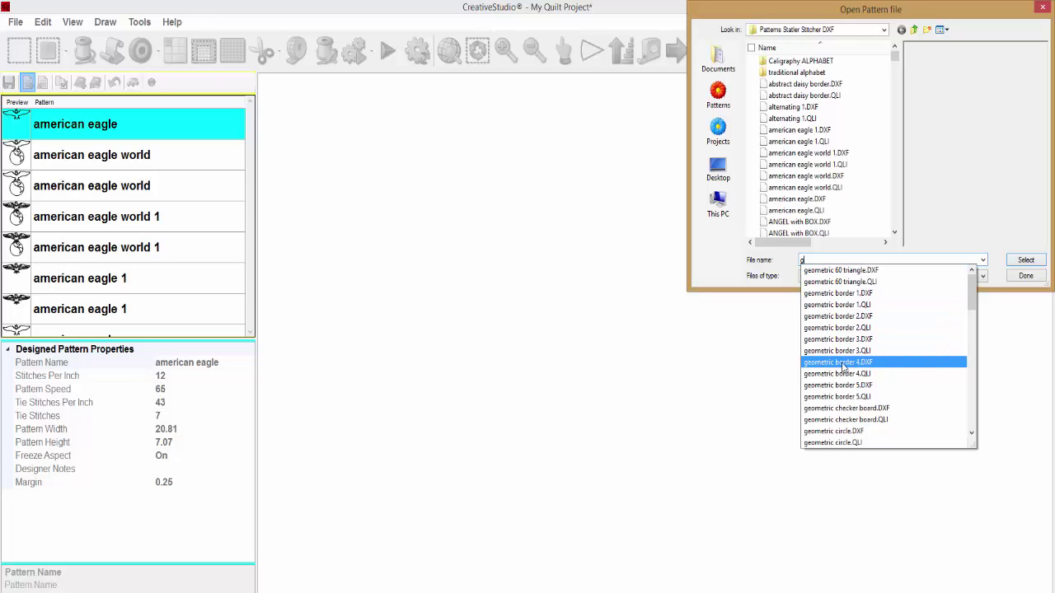
{"action": "left_click", "coordinate": [844, 366]}
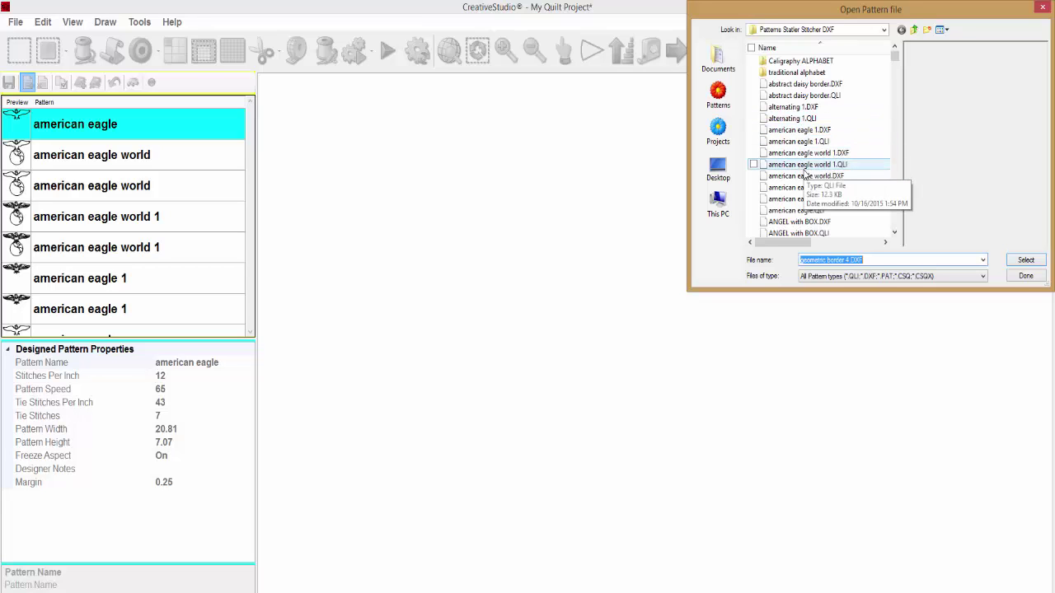
{"action": "left_click", "coordinate": [787, 130]}
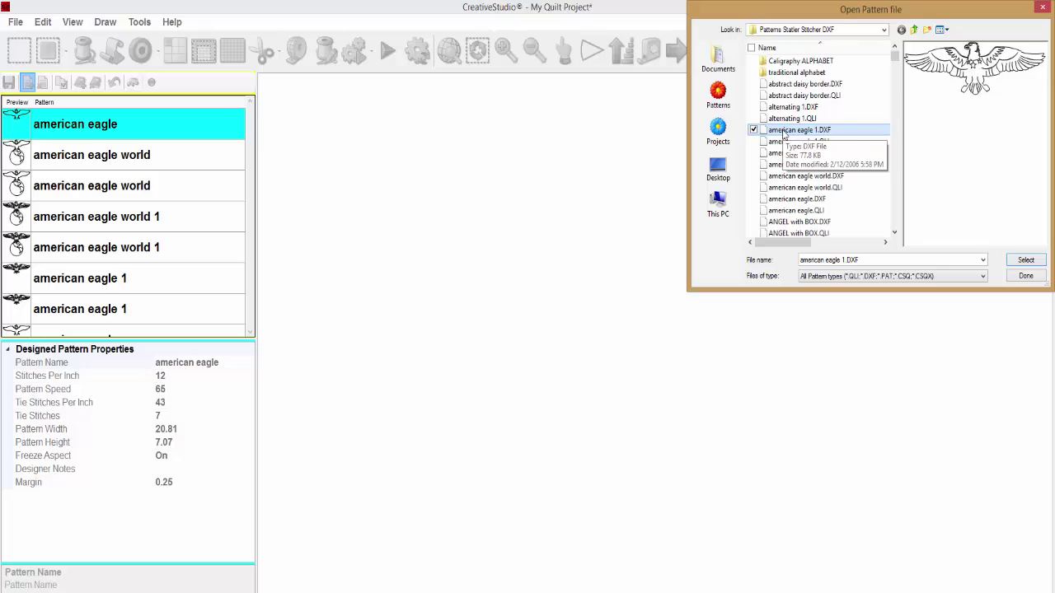
Preview geometric border 3.DXF and 4.DXF, then jump to the teddy bear files.
{"action": "key", "text": "g"}
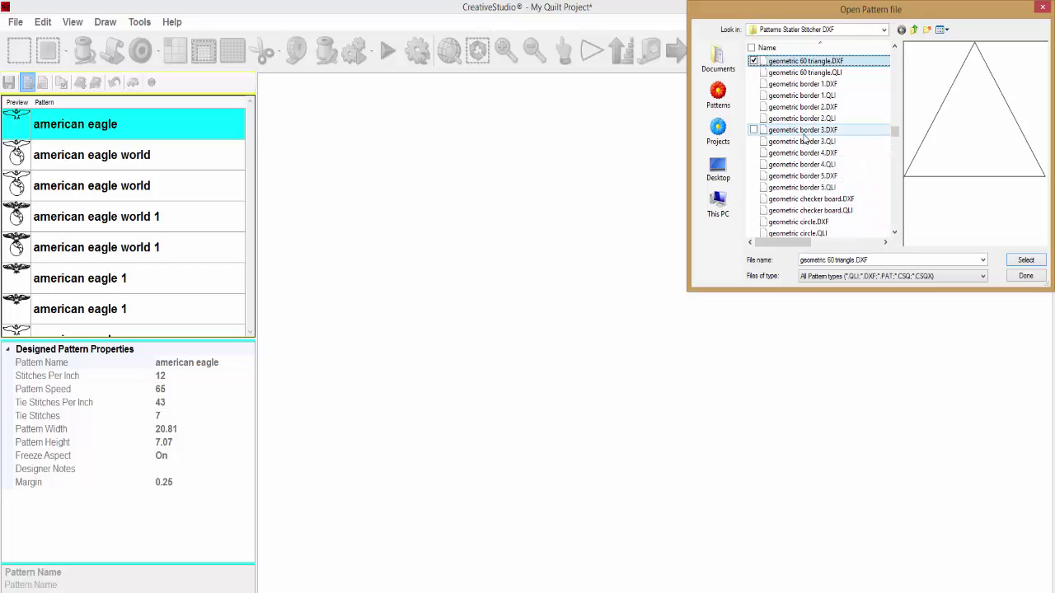
{"action": "mouse_move", "coordinate": [803, 131]}
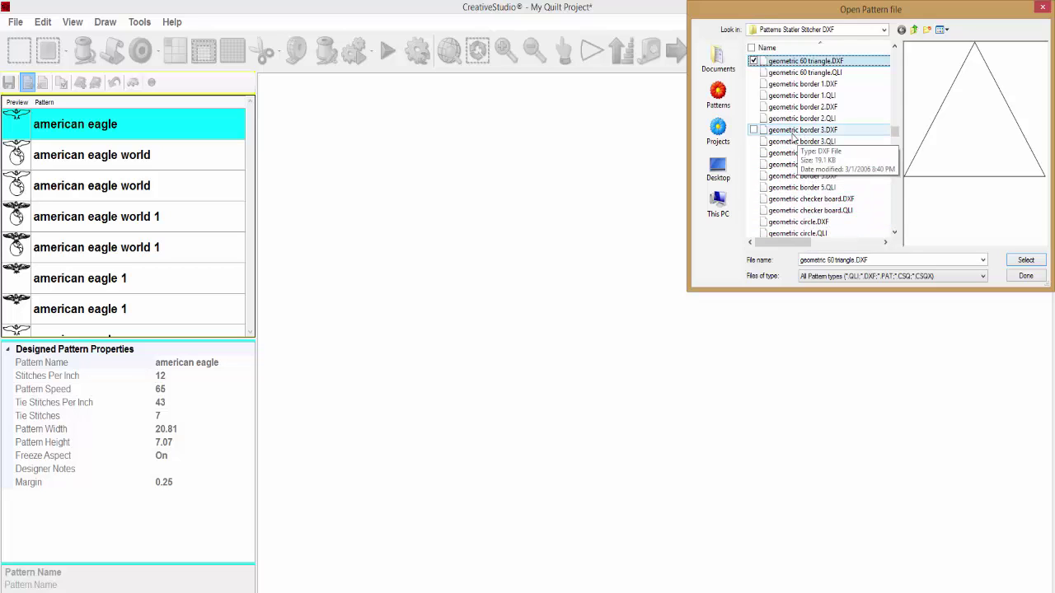
{"action": "left_click", "coordinate": [793, 131]}
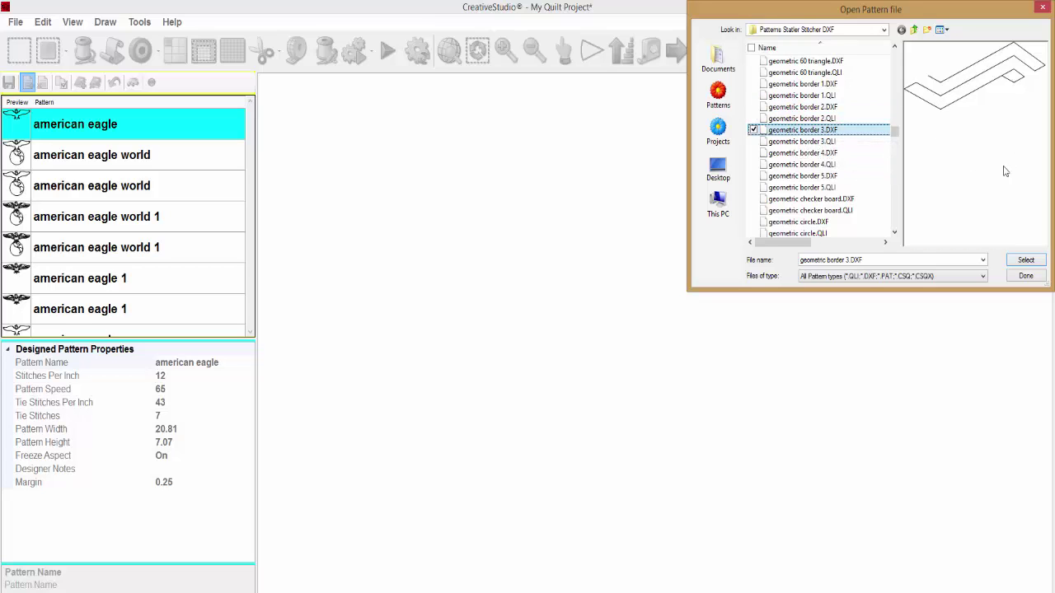
{"action": "left_click", "coordinate": [810, 157]}
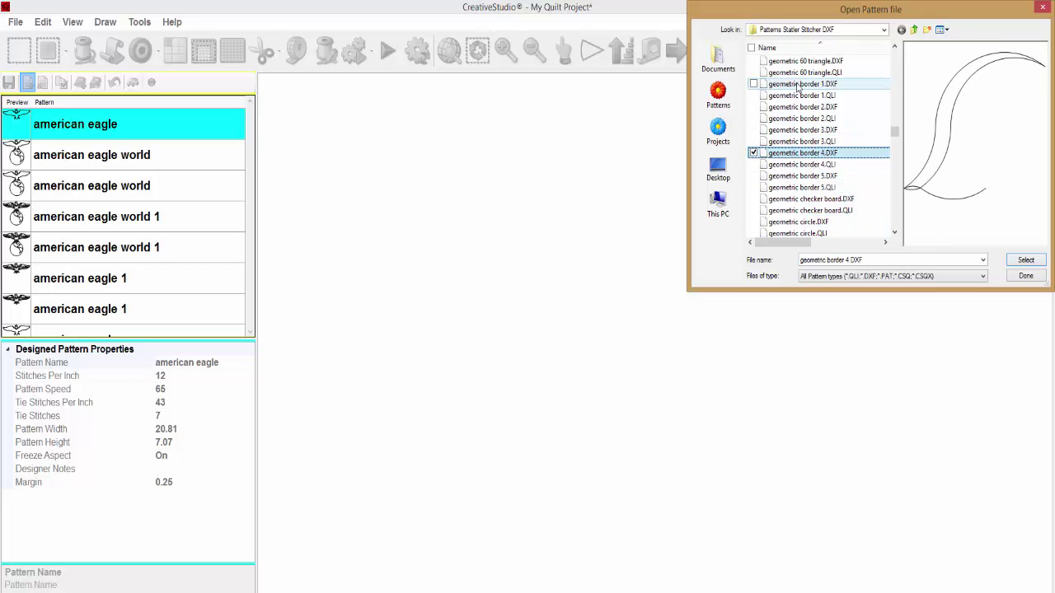
{"action": "mouse_move", "coordinate": [801, 142]}
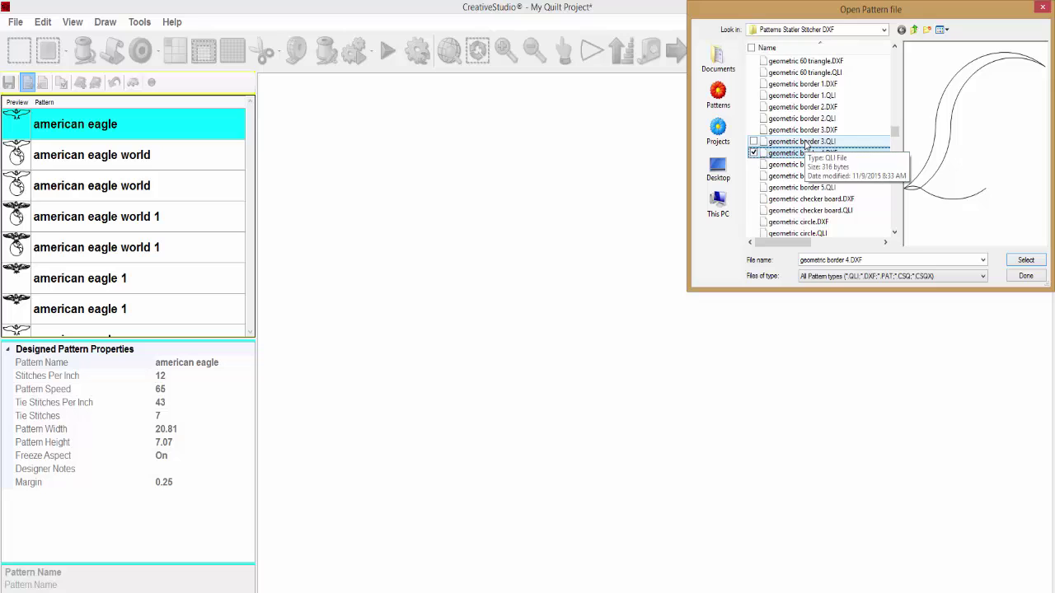
{"action": "key", "text": "t"}
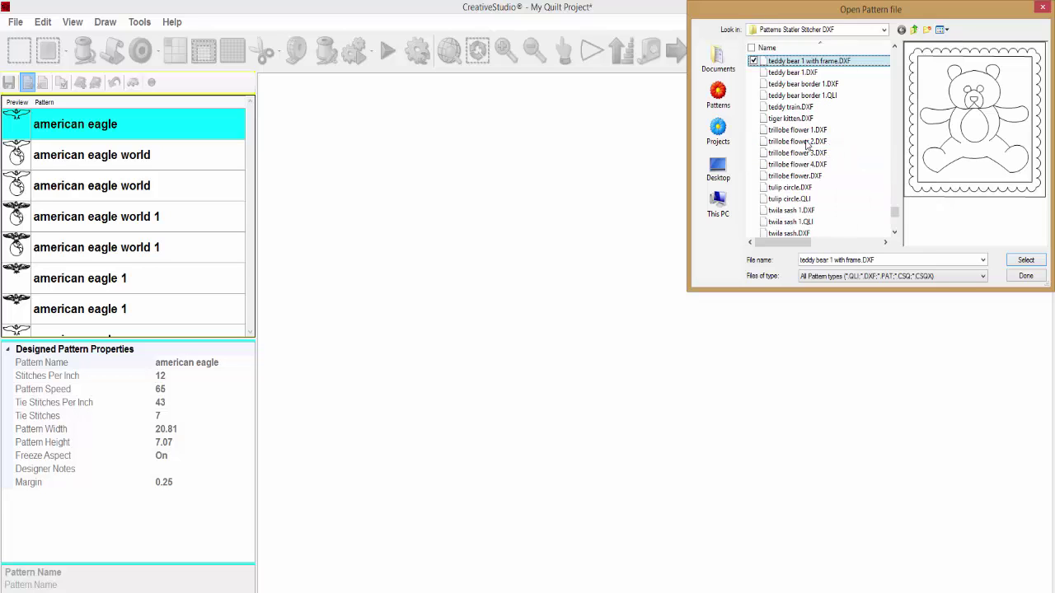
Show the File name history dropdown and scroll through the recent pattern file paths.
{"action": "left_click", "coordinate": [982, 260]}
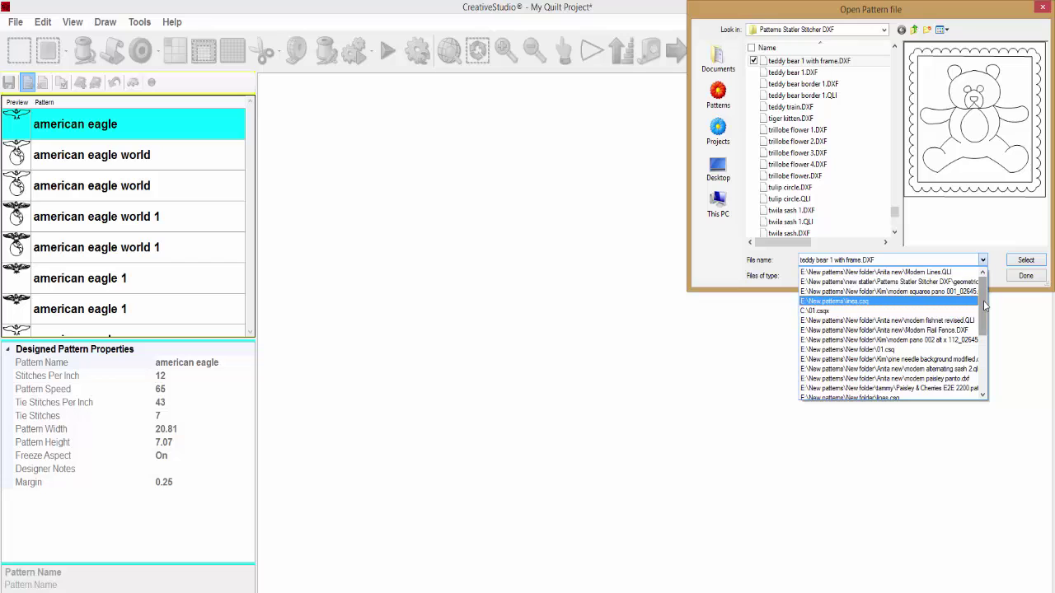
{"action": "left_click_drag", "start_coordinate": [983, 301], "coordinate": [994, 362]}
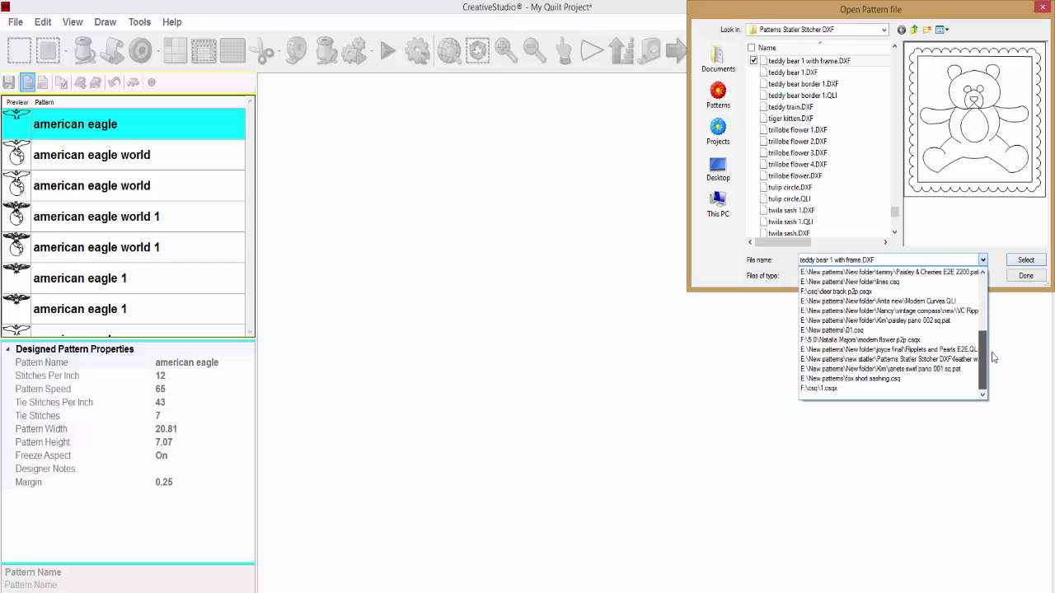
{"action": "left_click_drag", "start_coordinate": [993, 362], "coordinate": [994, 321]}
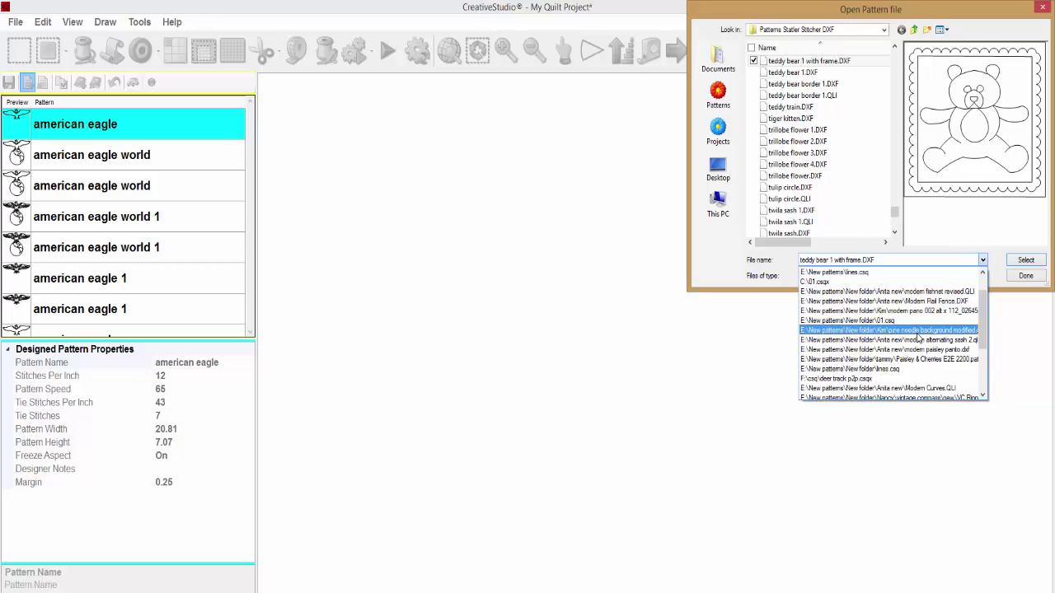
Add trillobe flower 3.DXF to the project's pattern list.
{"action": "left_click", "coordinate": [788, 158]}
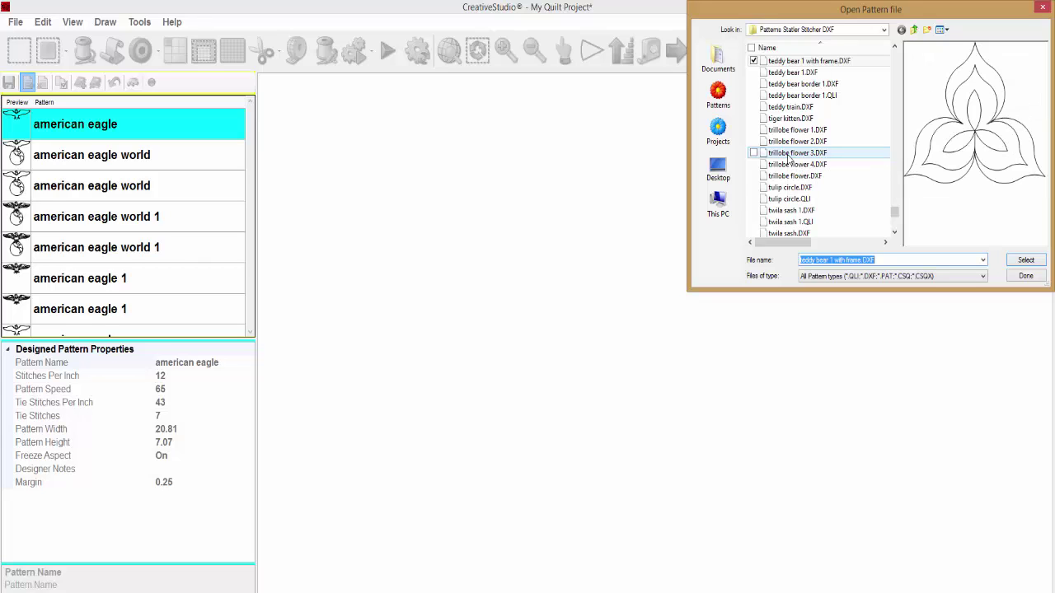
{"action": "left_click", "coordinate": [787, 155]}
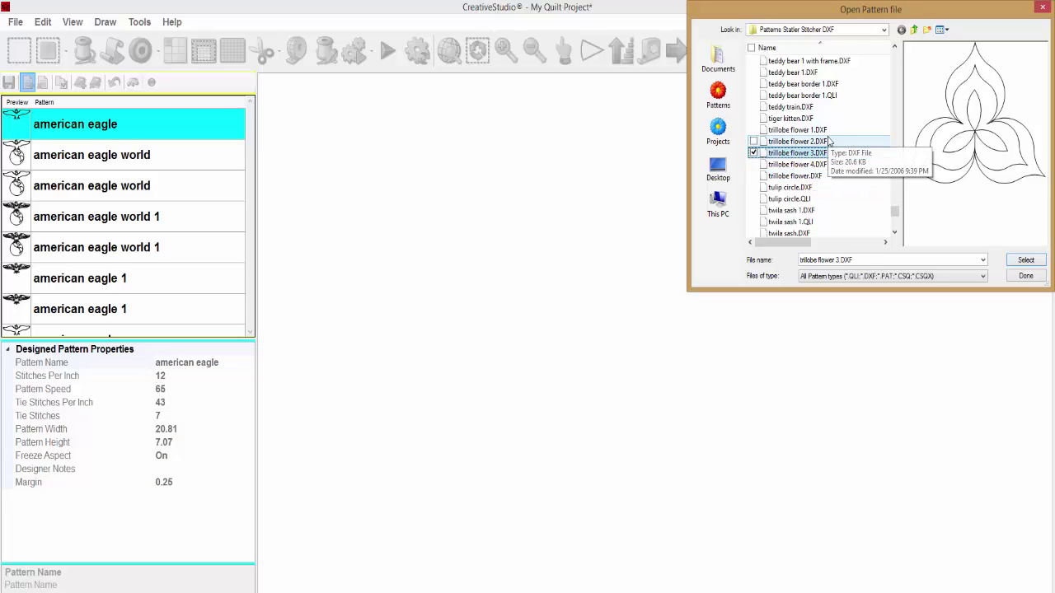
{"action": "left_click", "coordinate": [1025, 260]}
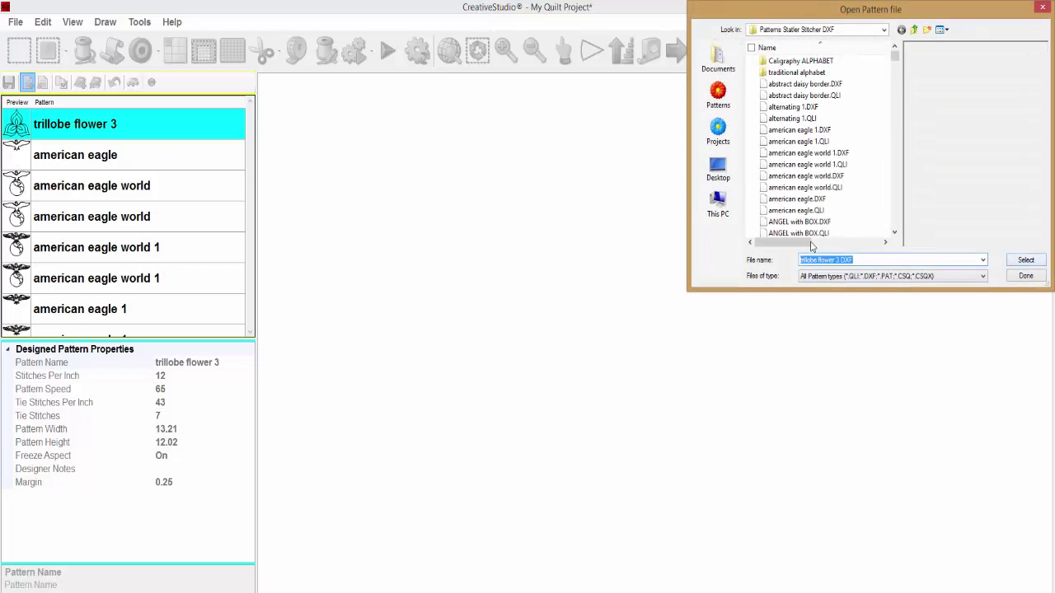
Add trillobe flower 1 and teddy bear 1 with frame together, then close the dialog.
{"action": "left_click", "coordinate": [831, 164]}
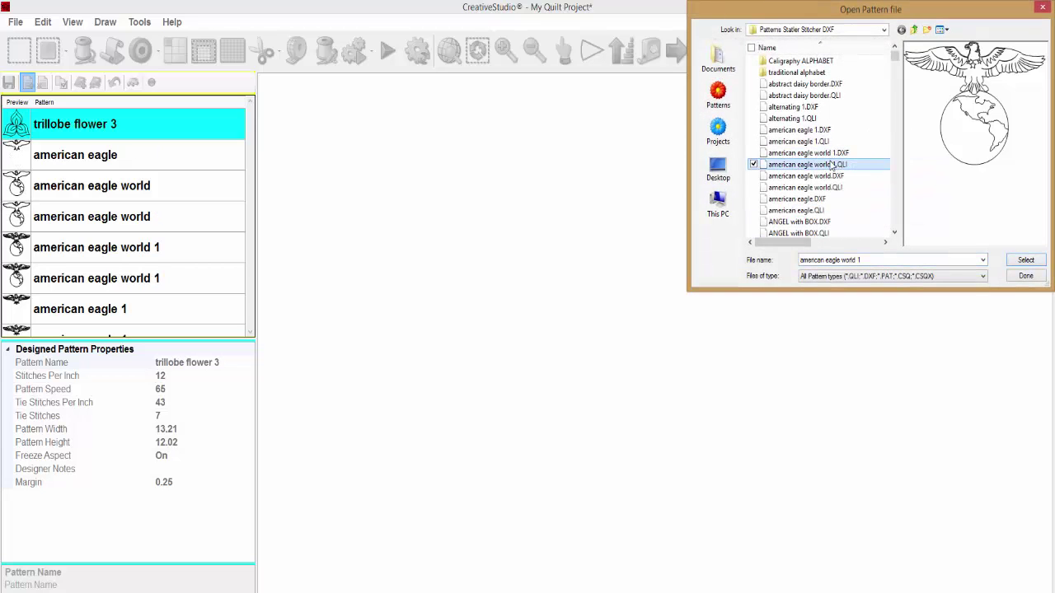
{"action": "key", "text": "t"}
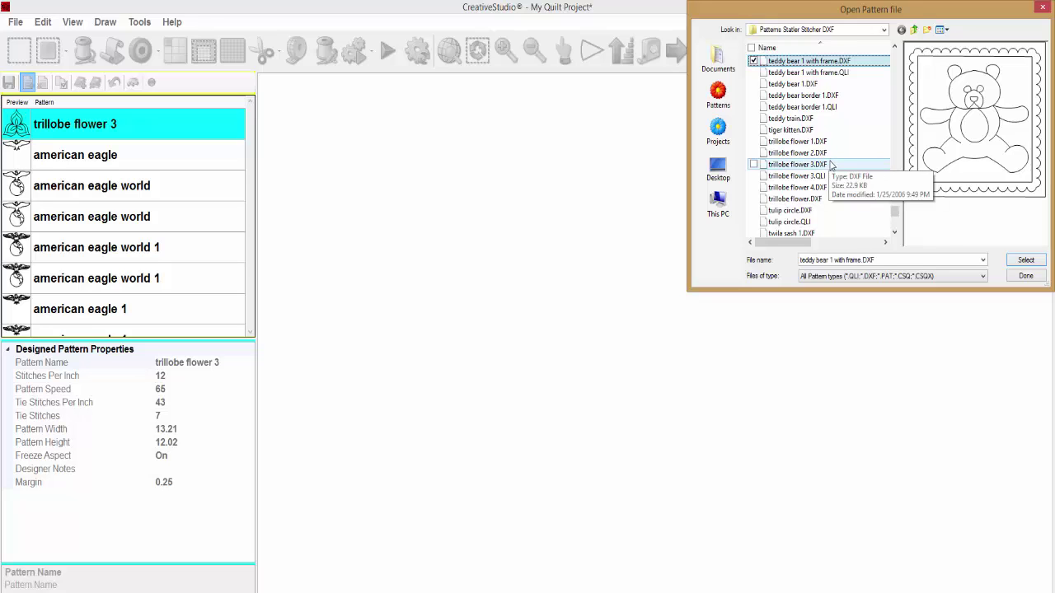
{"action": "left_click", "coordinate": [780, 144]}
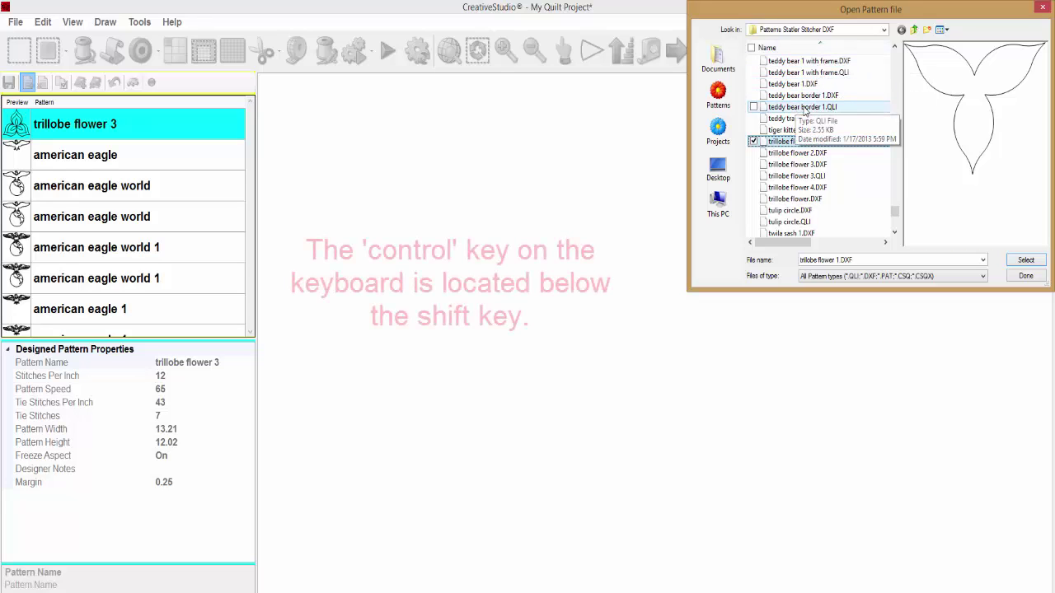
{"action": "left_click", "coordinate": [807, 62], "text": "ctrl"}
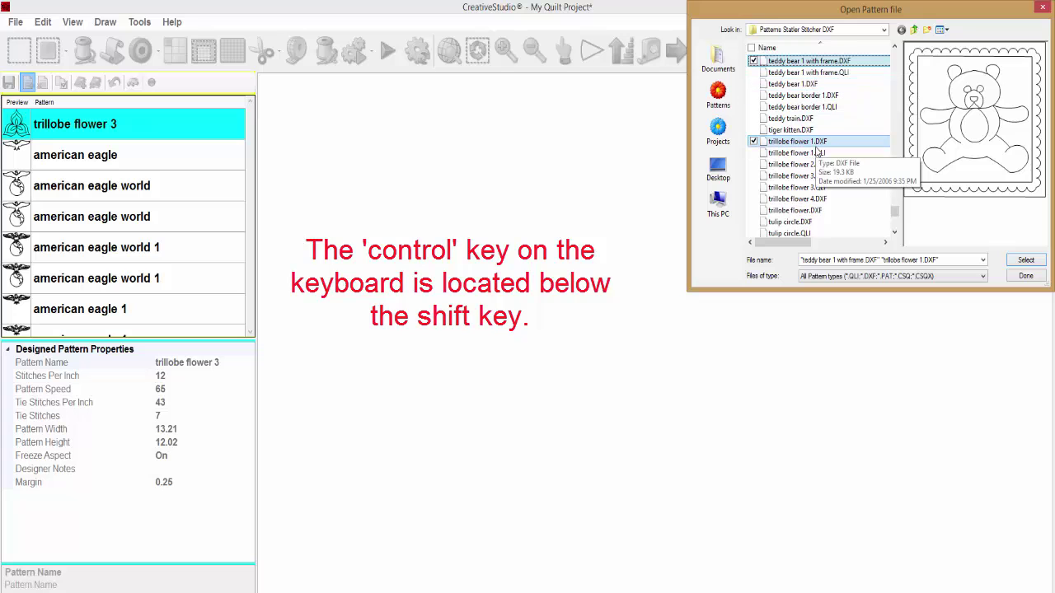
{"action": "left_click", "coordinate": [1035, 262]}
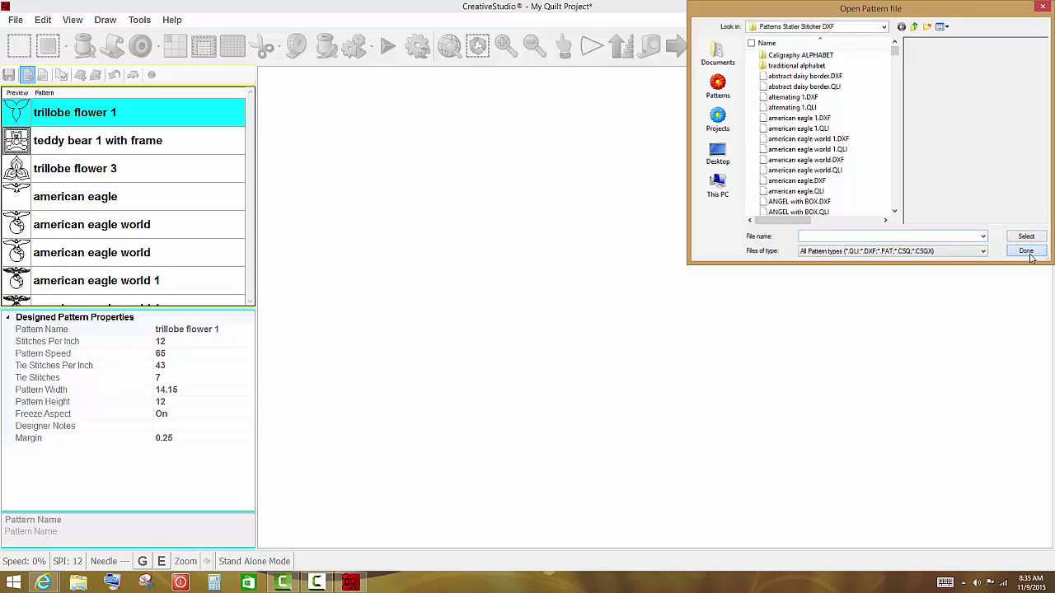
{"action": "left_click", "coordinate": [1028, 252]}
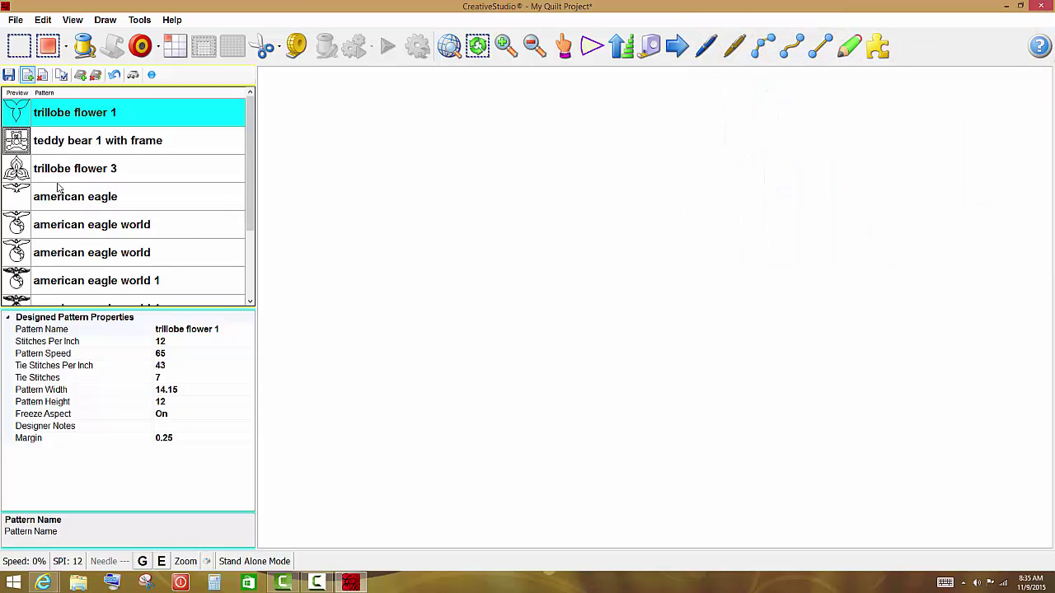
In a new Add Pattern dialog, go up and open Patterns by One Song Needle Arts.
{"action": "left_click", "coordinate": [27, 75]}
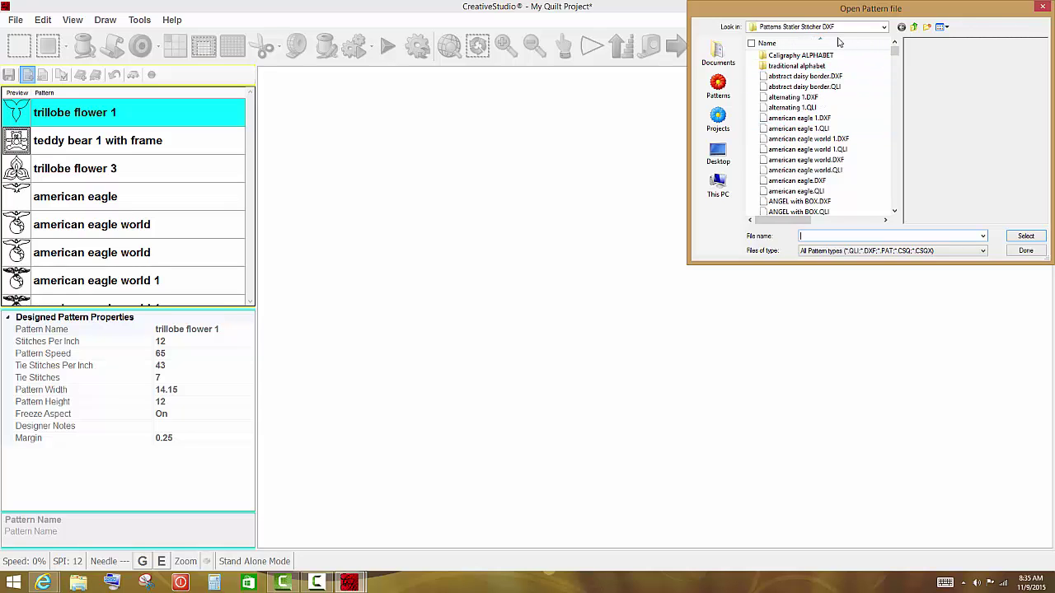
{"action": "left_click", "coordinate": [914, 28]}
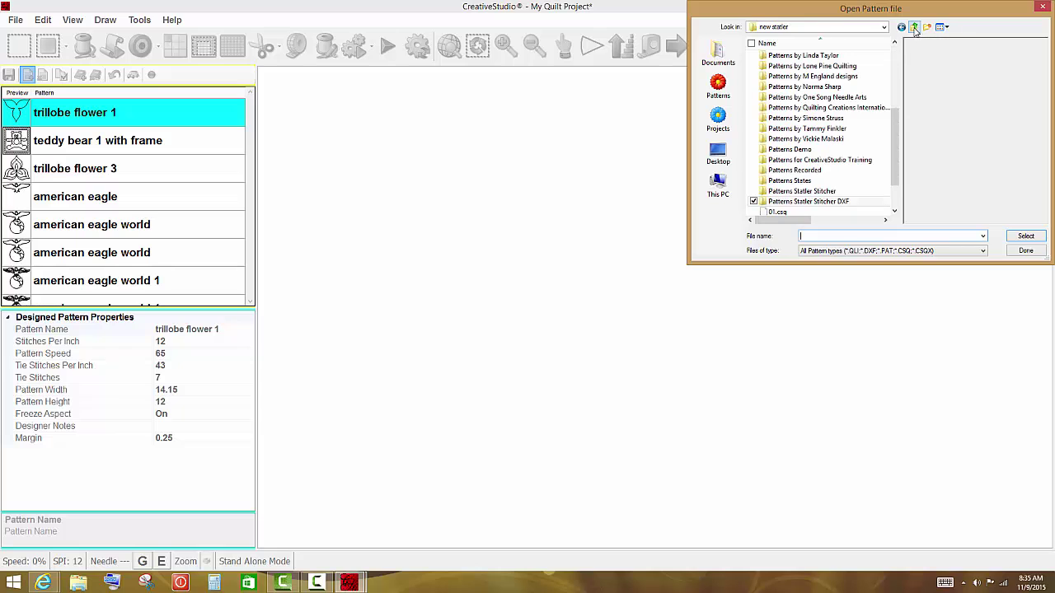
{"action": "double_click", "coordinate": [814, 97]}
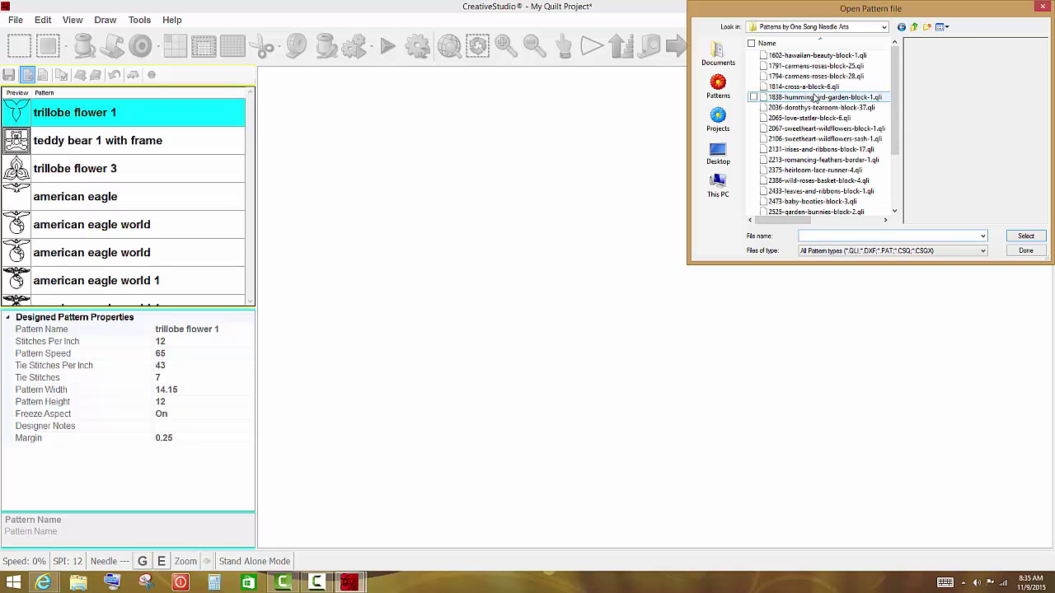
Add 1791-carmens-roses-block-25 to the pattern list, close the dialog, then reopen it.
{"action": "left_click", "coordinate": [837, 67]}
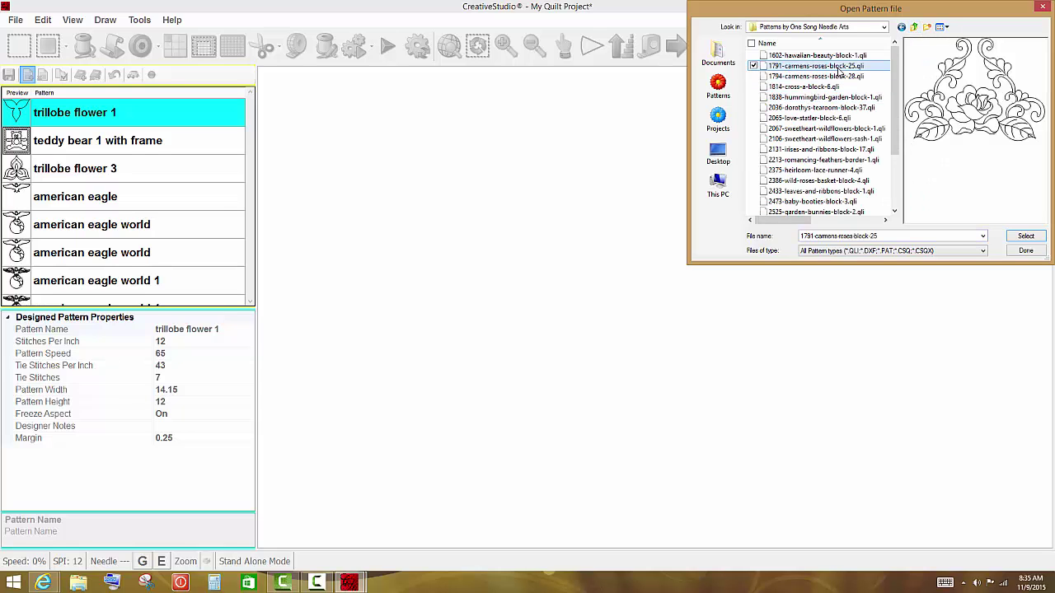
{"action": "left_click", "coordinate": [1026, 236]}
{"action": "left_click", "coordinate": [1034, 252]}
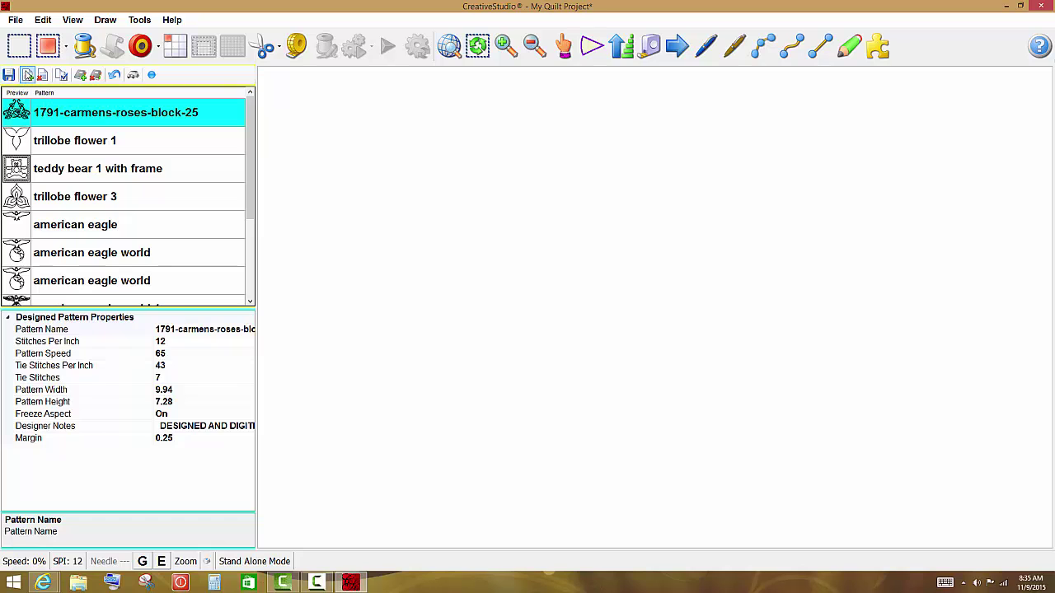
{"action": "left_click", "coordinate": [27, 75]}
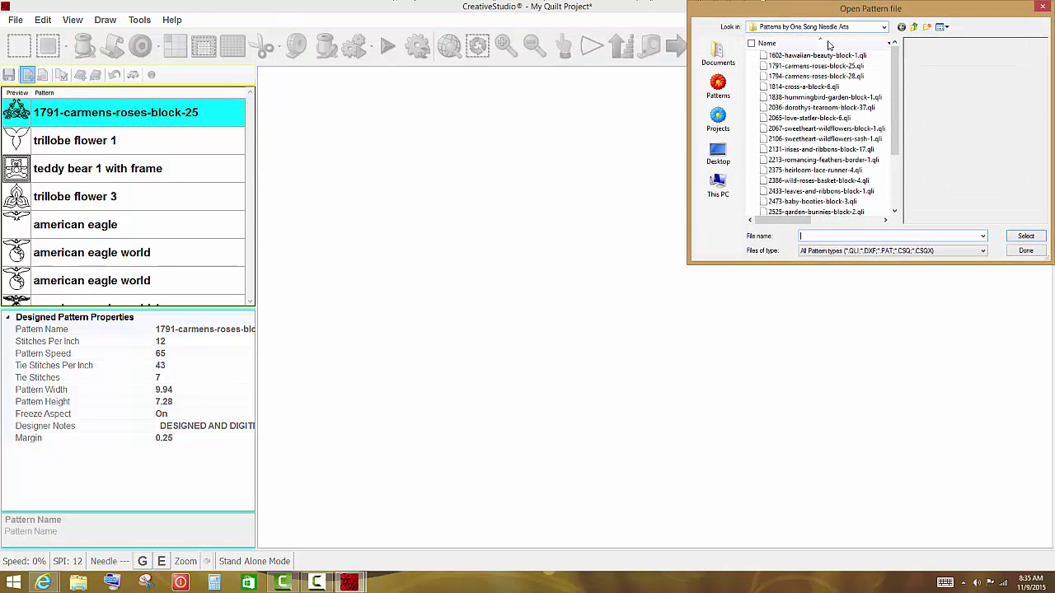
Close the file dialog and select american eagle to show its 20.81 by 7.07 size.
{"action": "left_click", "coordinate": [1042, 7]}
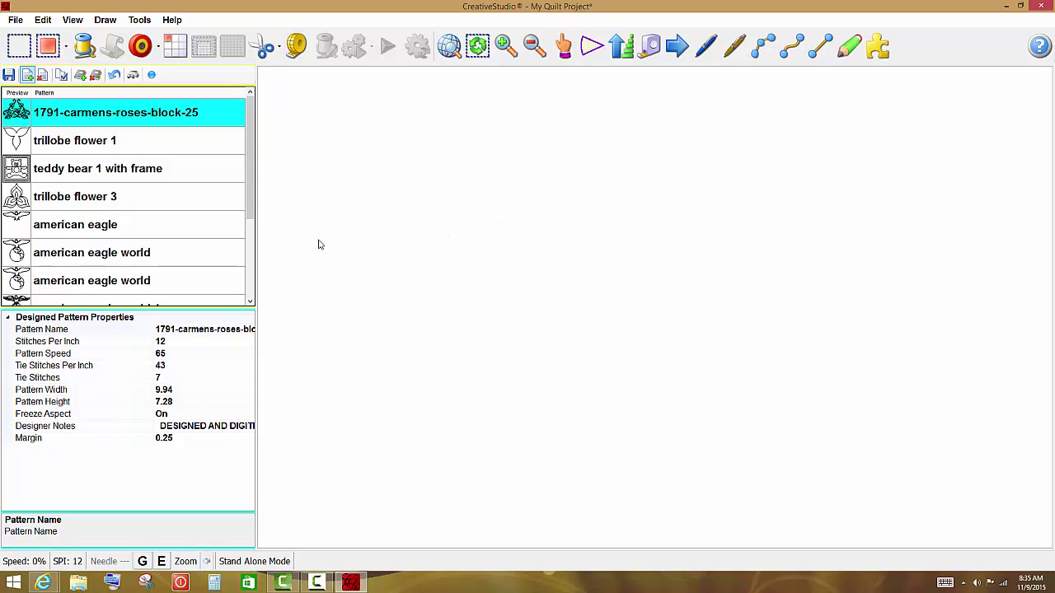
{"action": "left_click", "coordinate": [113, 227]}
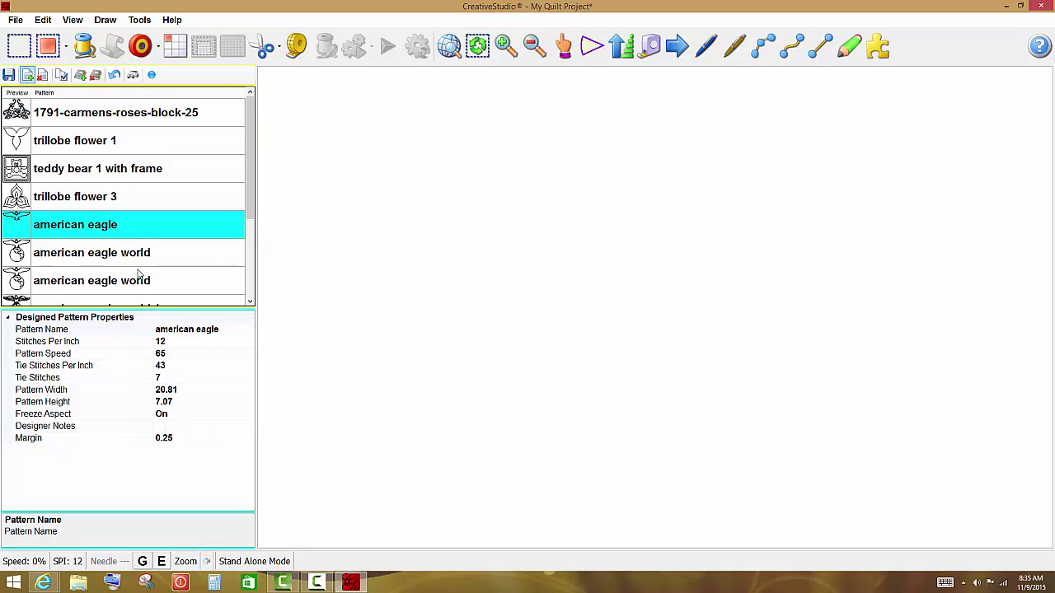